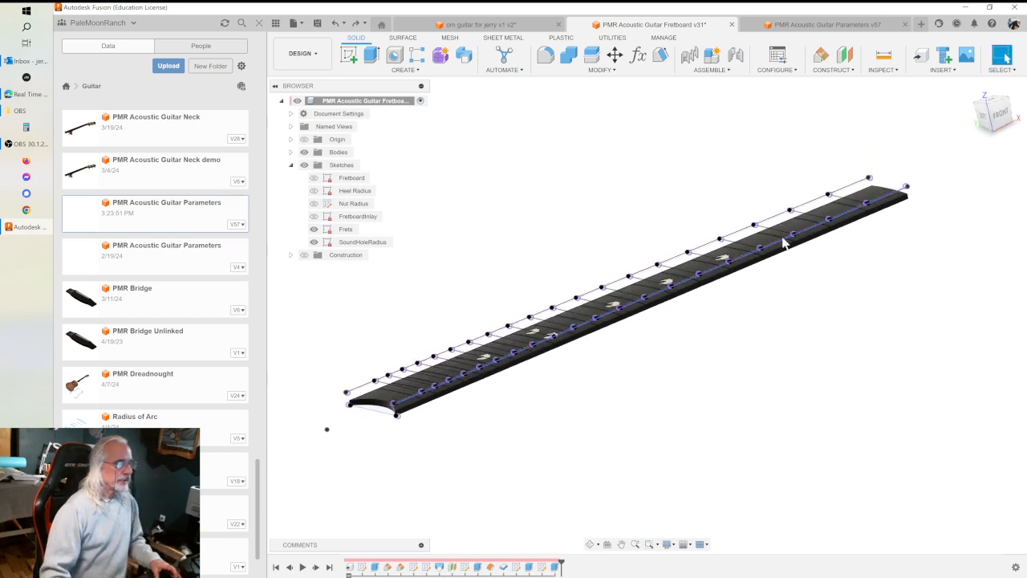
- Try to set the fretboard's curved top face as the end object of the fret slot cut, and review the error details
{"action": "scroll", "coordinate": [784, 238], "scroll_direction": "up", "scroll_amount": 8}
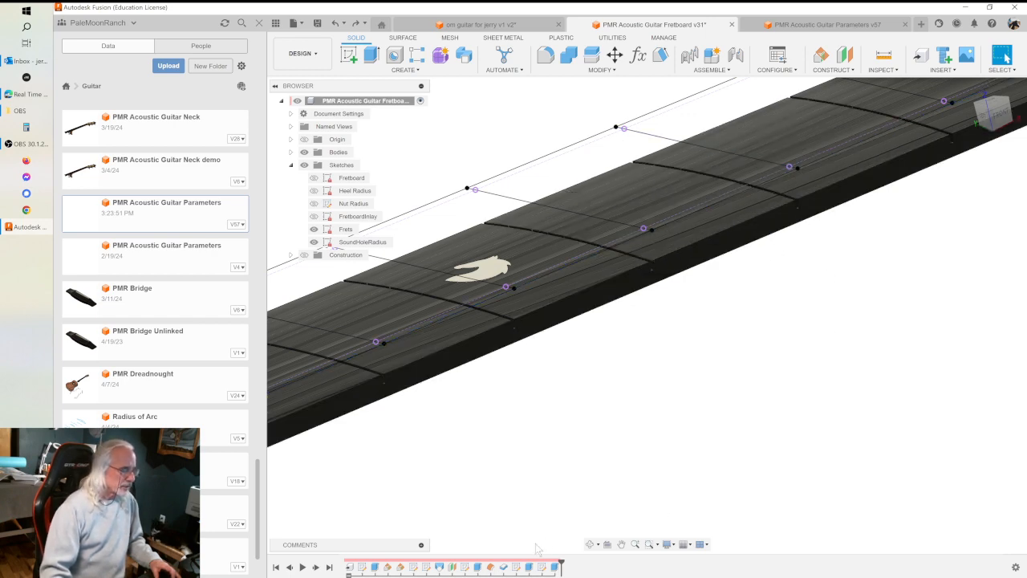
{"action": "double_click", "coordinate": [518, 566]}
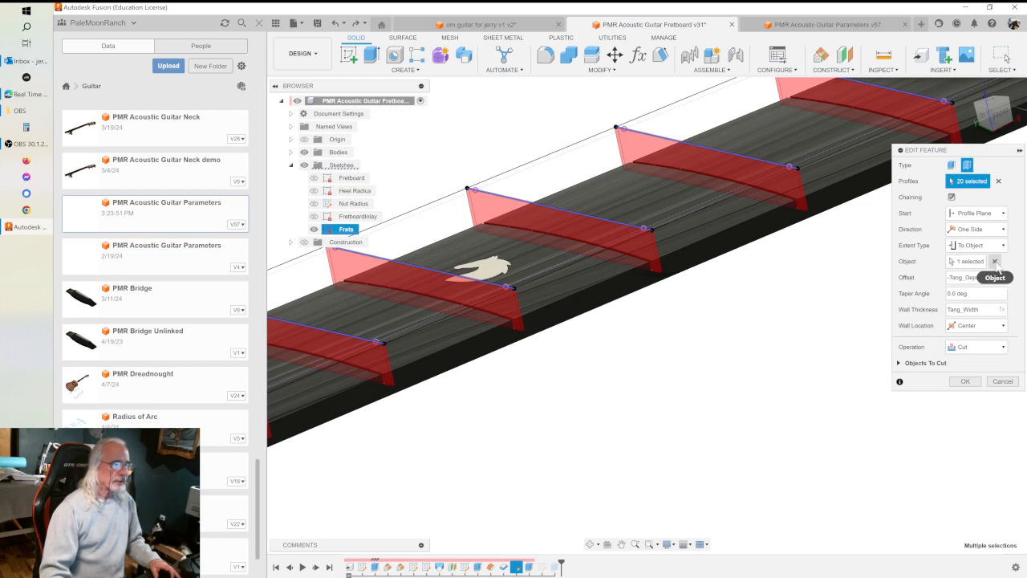
{"action": "left_click", "coordinate": [994, 261]}
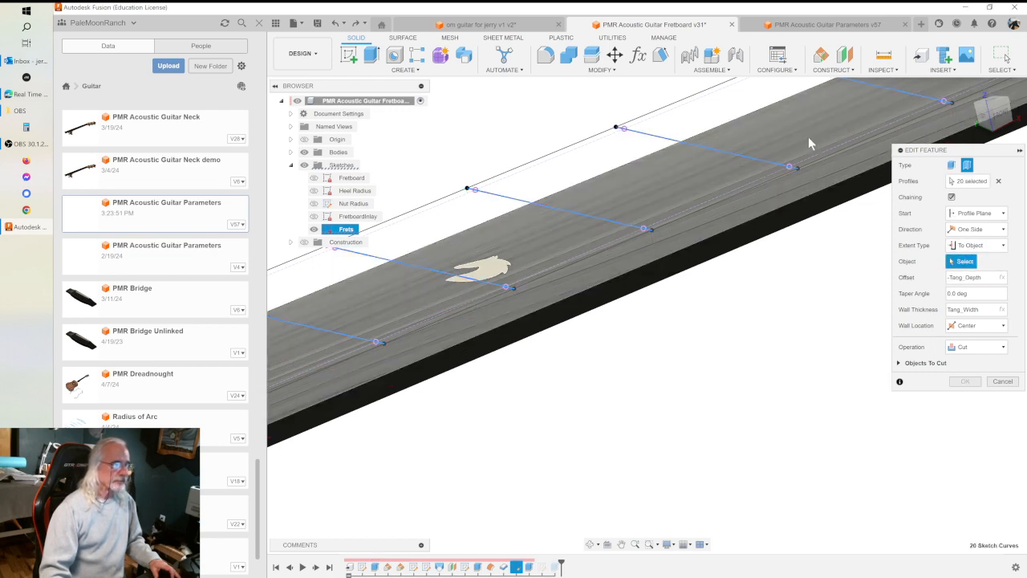
{"action": "left_click", "coordinate": [808, 136]}
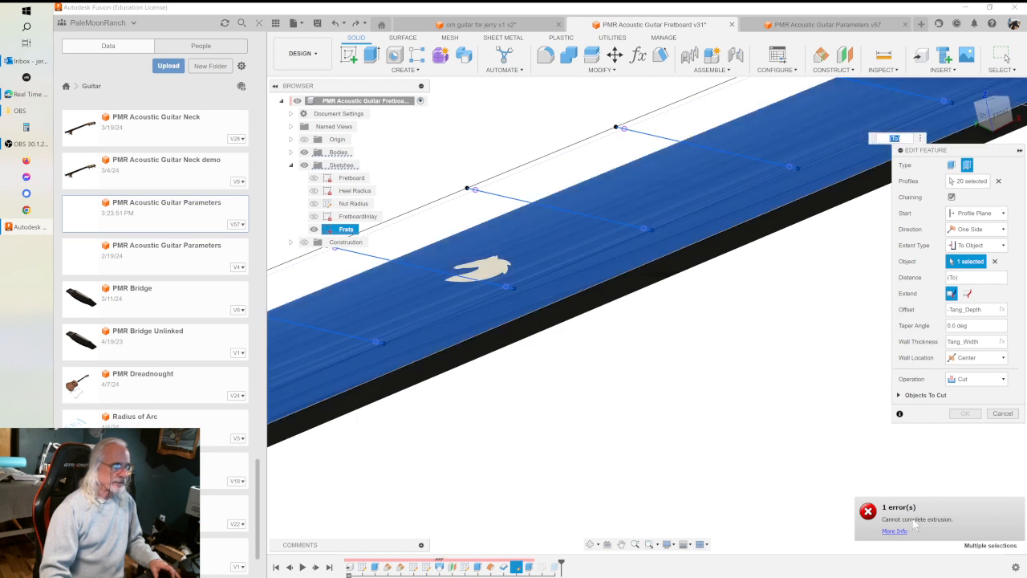
{"action": "left_click", "coordinate": [895, 529]}
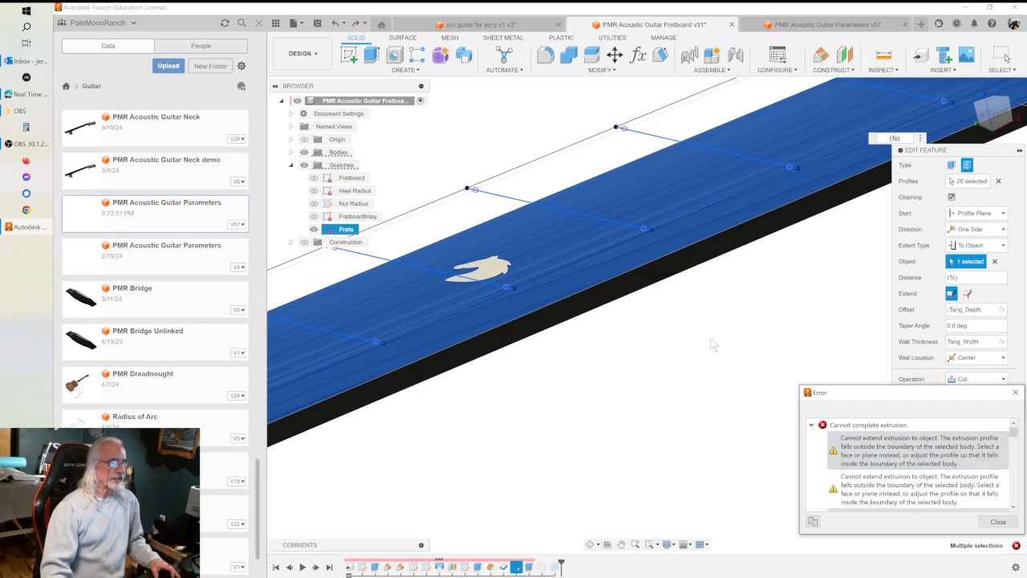
{"action": "left_click", "coordinate": [999, 521]}
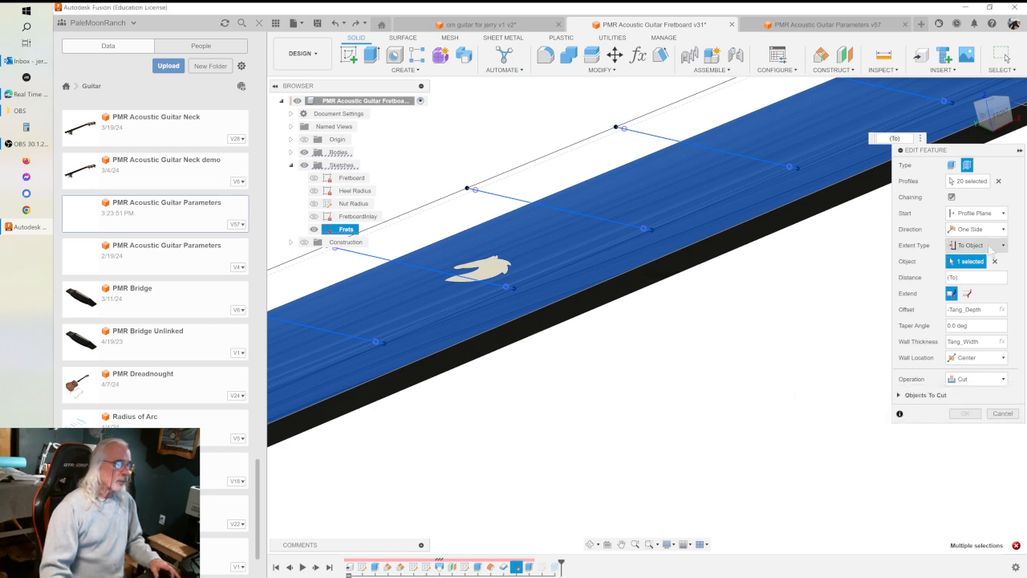
- Replace the fret slot cut's end object with the corner vertex at the fretboard's soundhole end
{"action": "scroll", "coordinate": [754, 305], "scroll_direction": "down", "scroll_amount": 5}
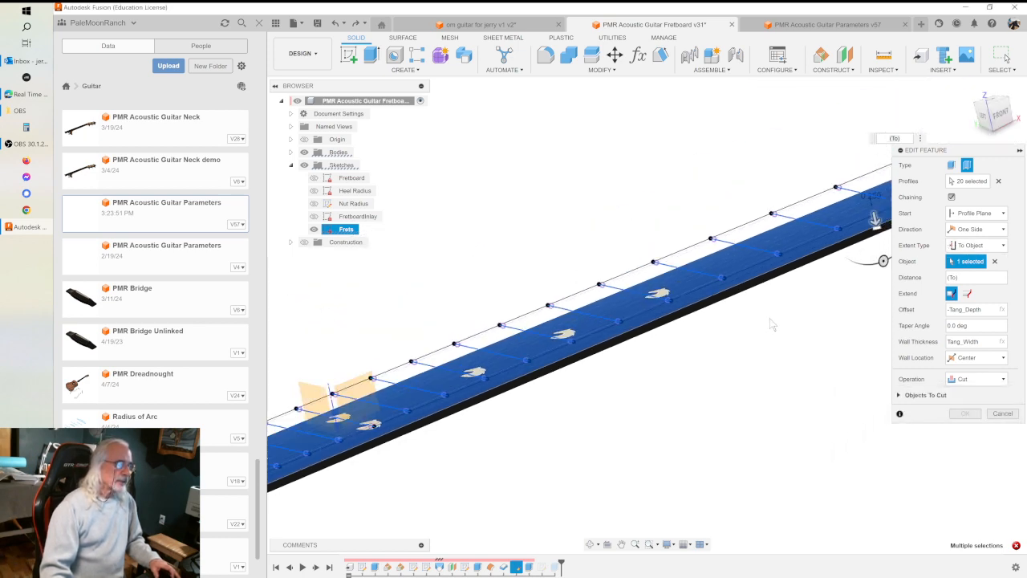
{"action": "scroll", "coordinate": [772, 322], "scroll_direction": "down", "scroll_amount": 3}
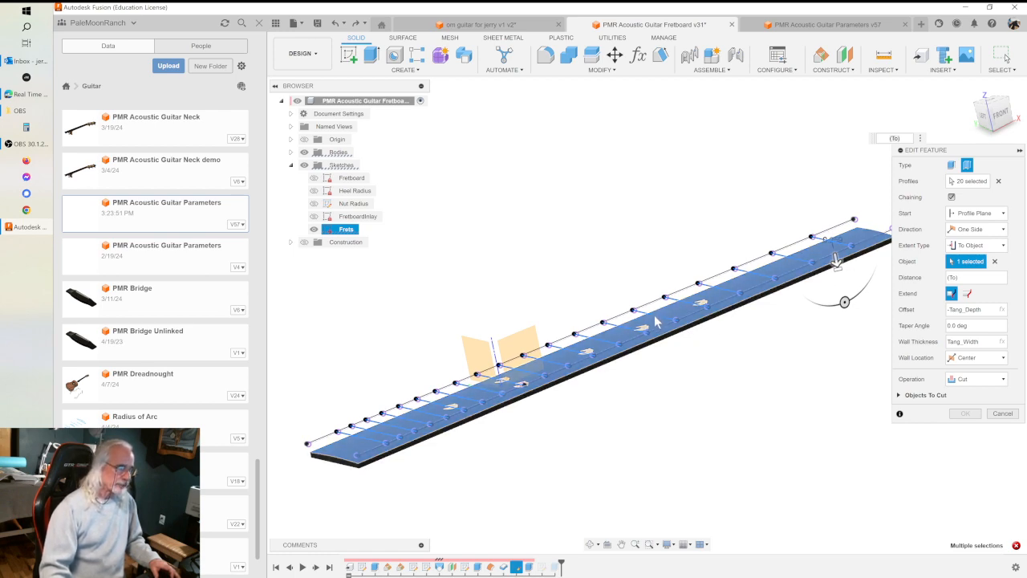
{"action": "scroll", "coordinate": [686, 364], "scroll_direction": "up", "scroll_amount": 3}
{"action": "scroll", "coordinate": [644, 359], "scroll_direction": "up", "scroll_amount": 1}
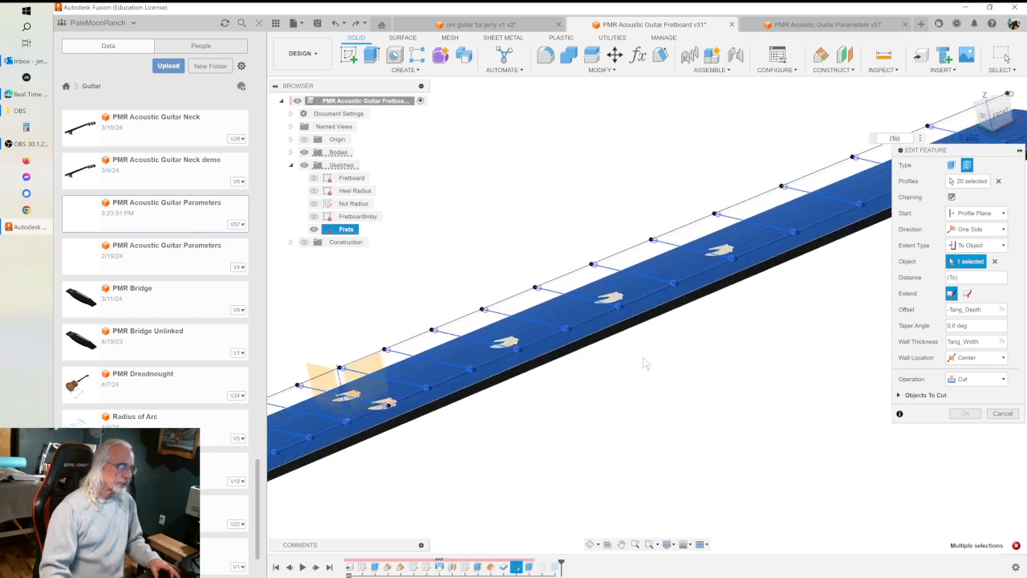
{"action": "middle_click_drag", "start_coordinate": [678, 349], "coordinate": [971, 193]}
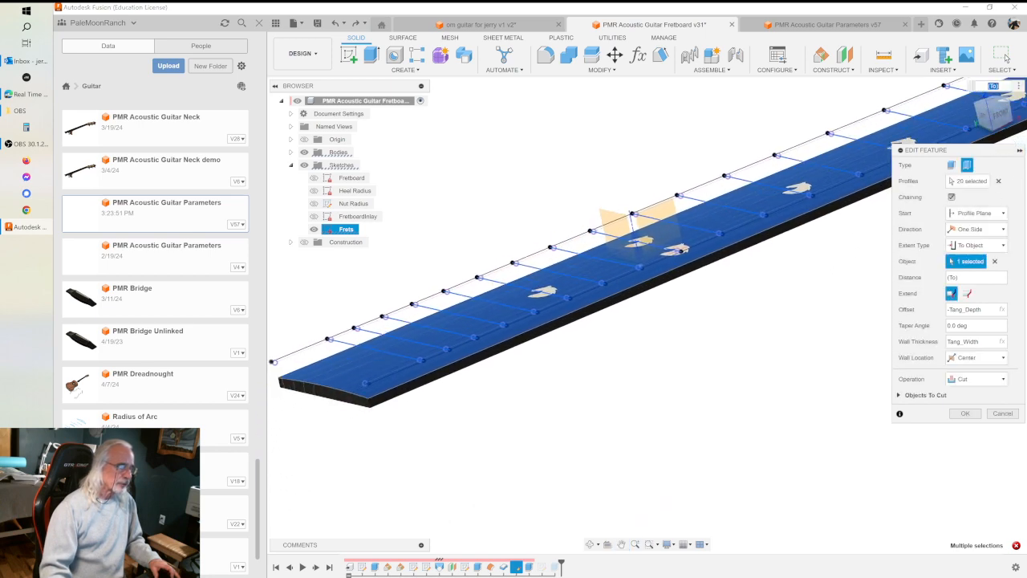
{"action": "left_click", "coordinate": [994, 261]}
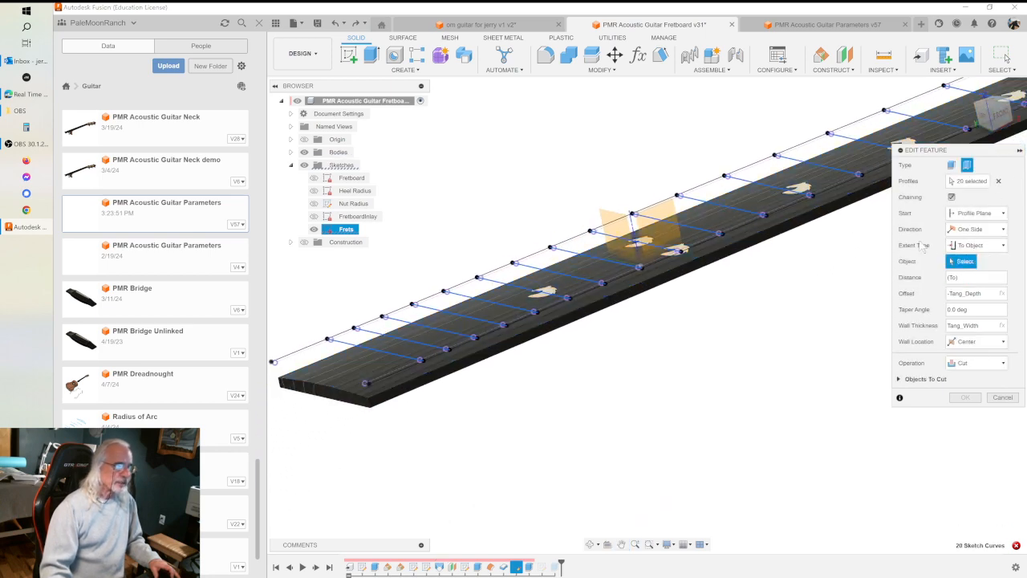
{"action": "left_click", "coordinate": [372, 403]}
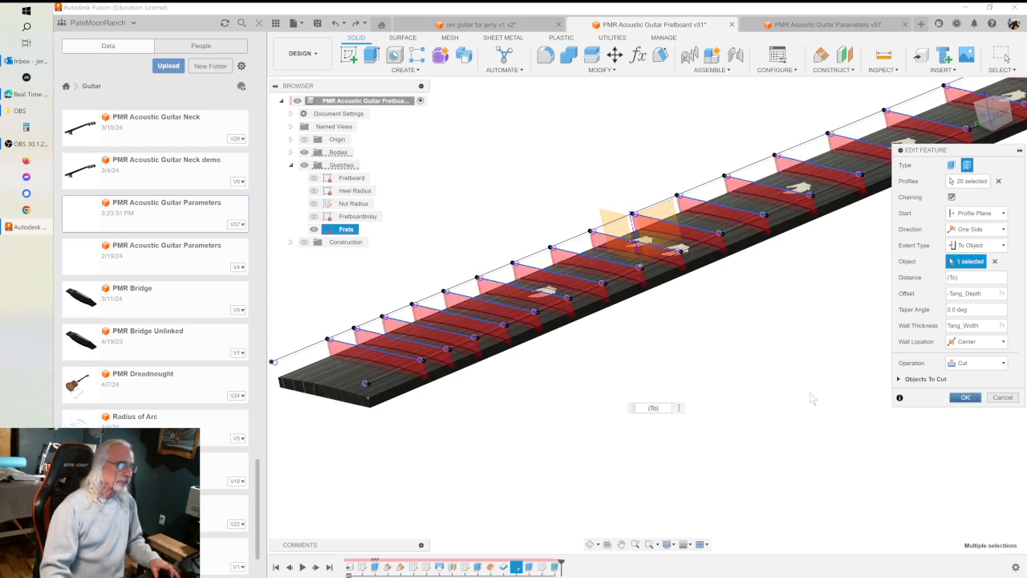
- Examine the depth, bottoms and ends of the cut fret slots along the side and top of the fretboard
{"action": "middle_click_drag", "start_coordinate": [542, 353], "coordinate": [427, 372], "text": "shift"}
{"action": "scroll", "coordinate": [428, 372], "scroll_direction": "up", "scroll_amount": 6}
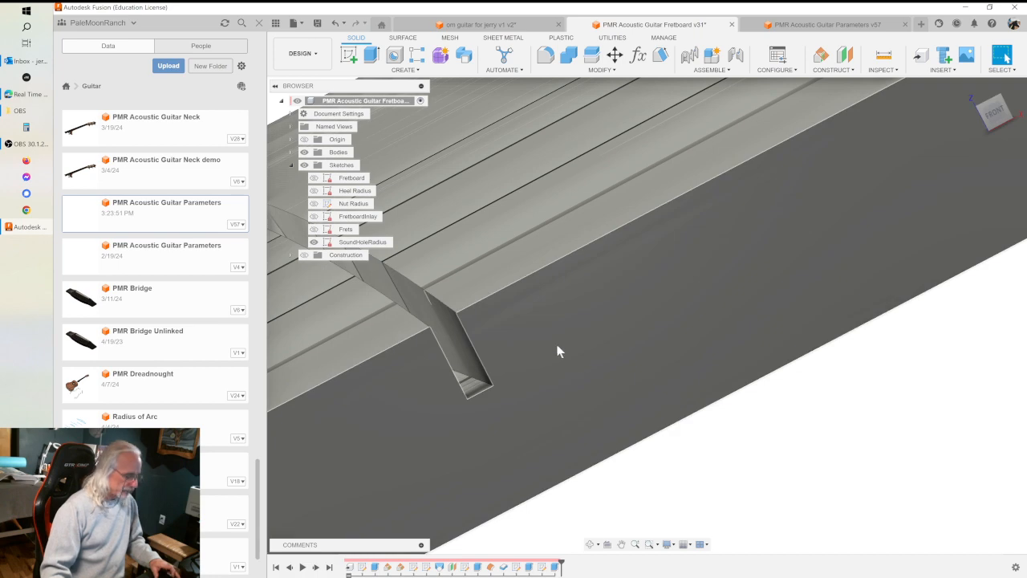
{"action": "middle_click_drag", "start_coordinate": [590, 391], "coordinate": [612, 374], "text": "shift"}
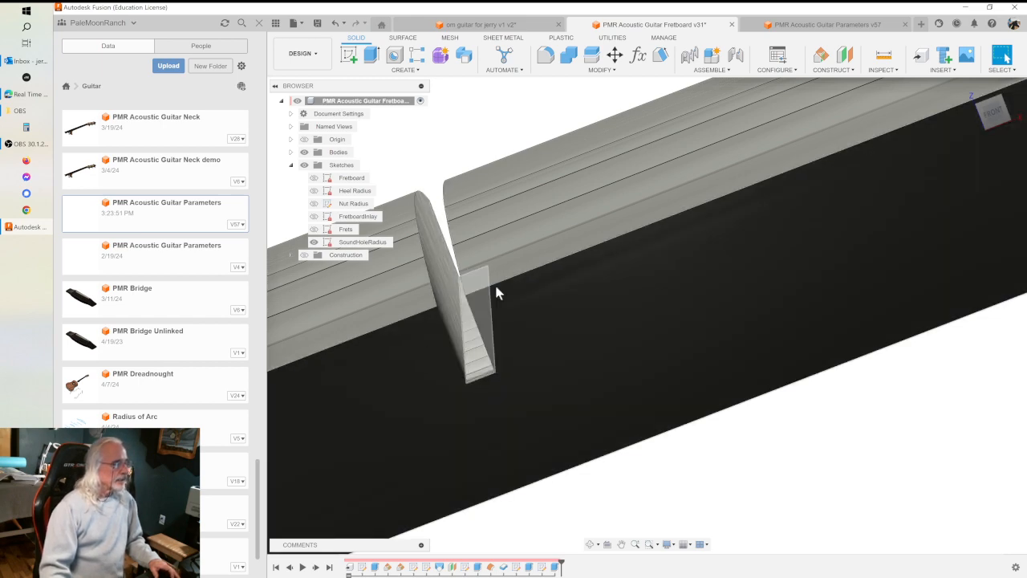
{"action": "scroll", "coordinate": [654, 282], "scroll_direction": "down", "scroll_amount": 3}
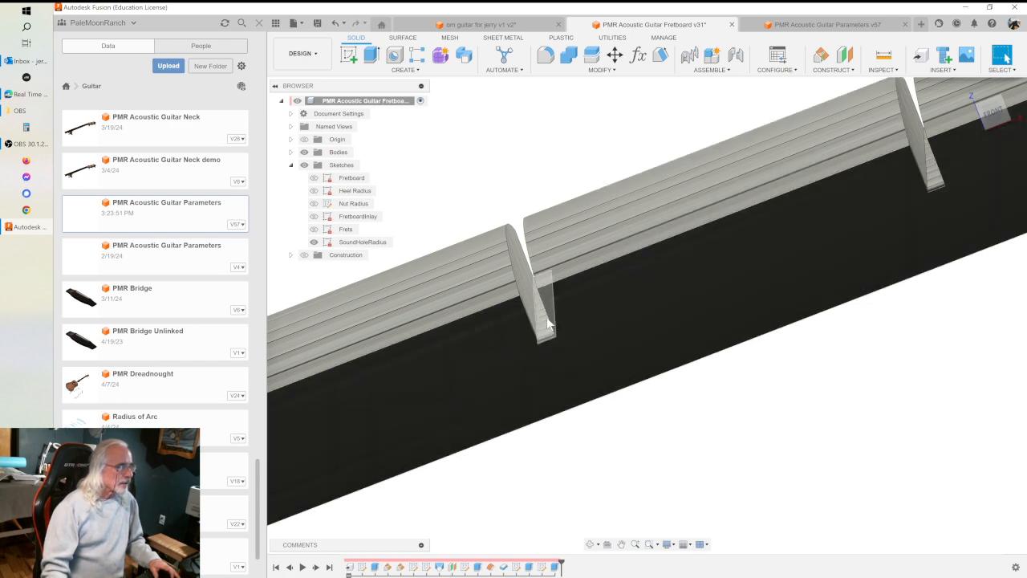
{"action": "scroll", "coordinate": [592, 309], "scroll_direction": "down", "scroll_amount": 5}
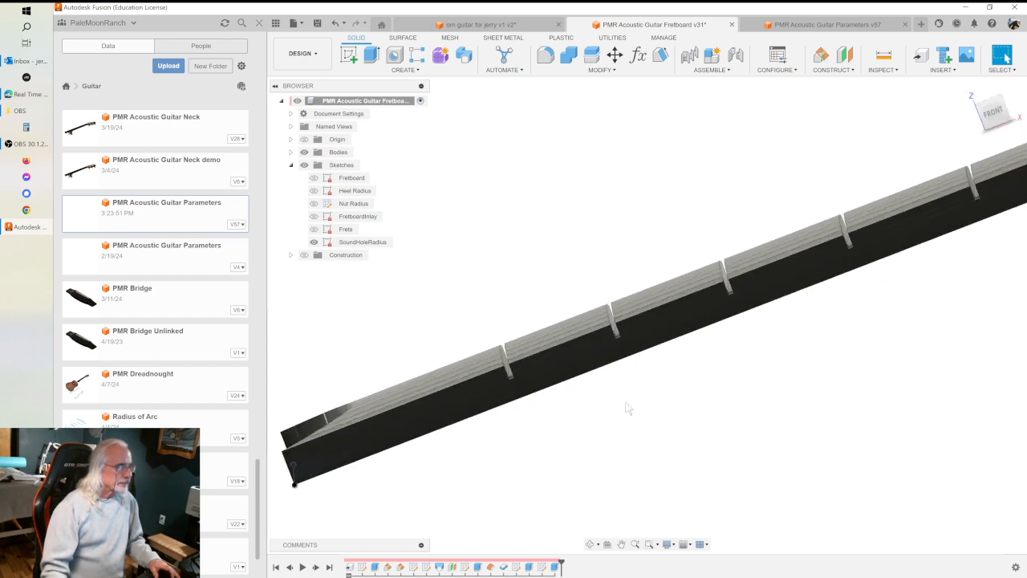
{"action": "mouse_move", "coordinate": [558, 401]}
{"action": "middle_mouse_down", "text": "shift"}
{"action": "mouse_move", "coordinate": [559, 385]}
{"action": "mouse_move", "coordinate": [541, 390]}
{"action": "mouse_move", "coordinate": [552, 399]}
{"action": "middle_mouse_up", "text": "shift"}
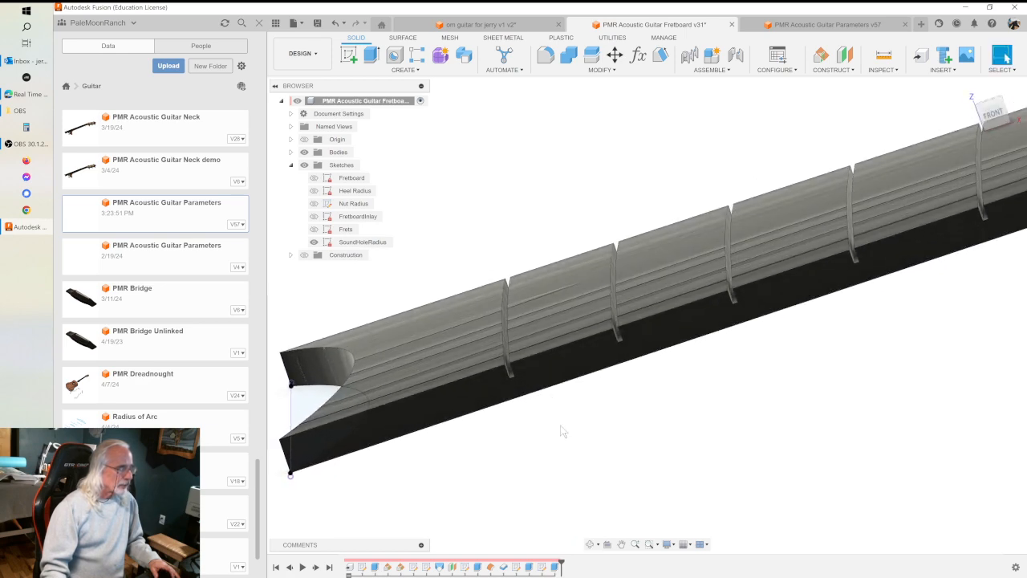
{"action": "scroll", "coordinate": [612, 443], "scroll_direction": "down", "scroll_amount": 2}
{"action": "scroll", "coordinate": [608, 442], "scroll_direction": "up", "scroll_amount": 6}
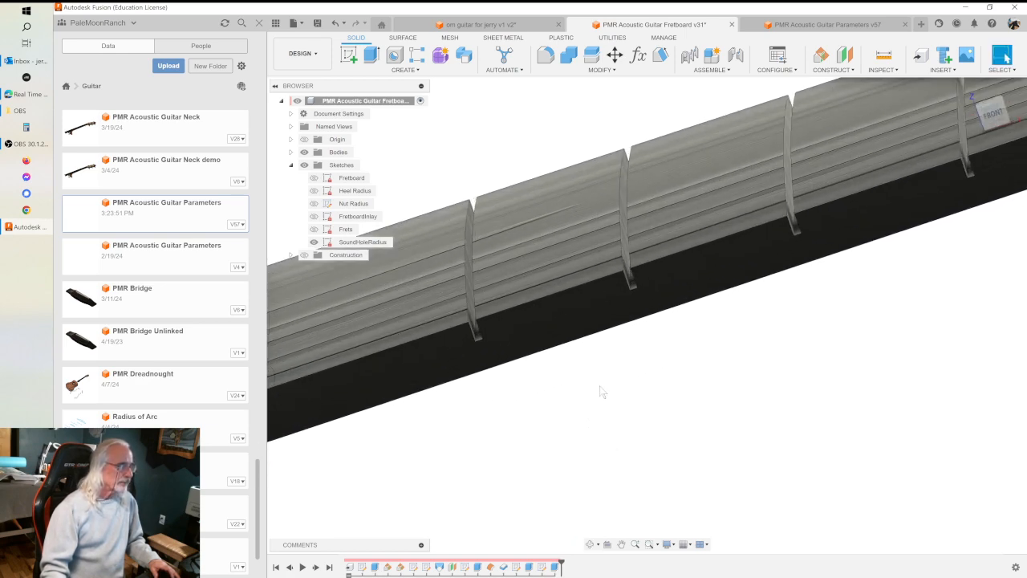
{"action": "middle_click_drag", "start_coordinate": [638, 261], "coordinate": [714, 320], "text": "shift"}
{"action": "scroll", "coordinate": [689, 341], "scroll_direction": "up", "scroll_amount": 5}
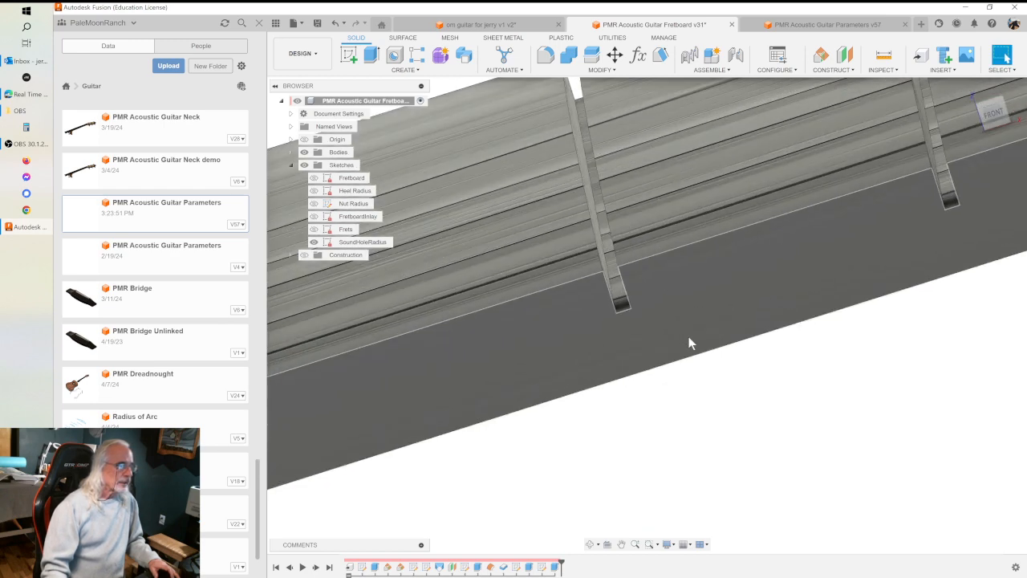
{"action": "middle_click_drag", "start_coordinate": [664, 278], "coordinate": [763, 309]}
{"action": "middle_click_drag", "start_coordinate": [740, 267], "coordinate": [740, 260], "text": "shift"}
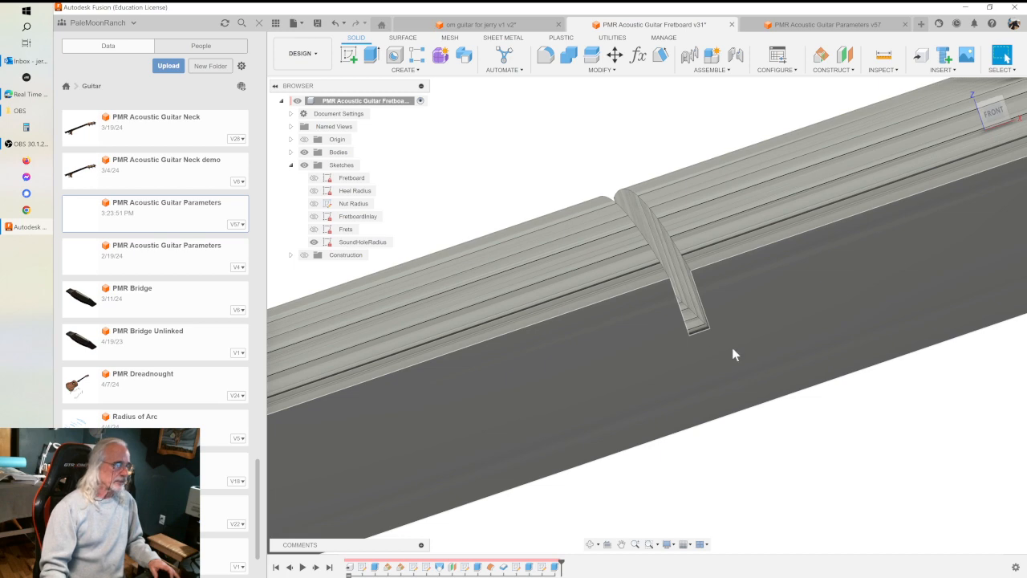
{"action": "middle_click_drag", "start_coordinate": [732, 348], "coordinate": [750, 335], "text": "shift"}
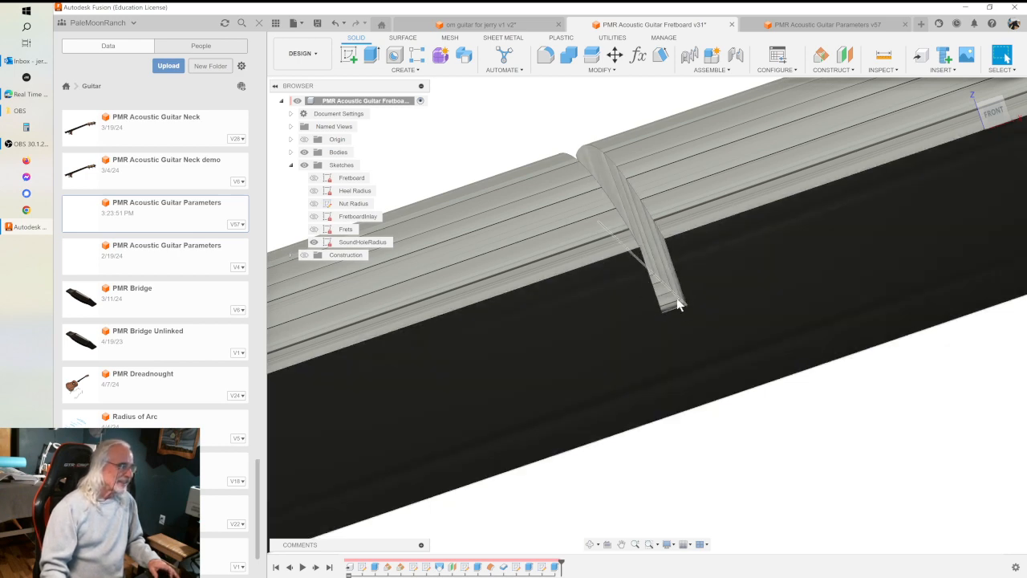
{"action": "scroll", "coordinate": [821, 275], "scroll_direction": "down", "scroll_amount": 5}
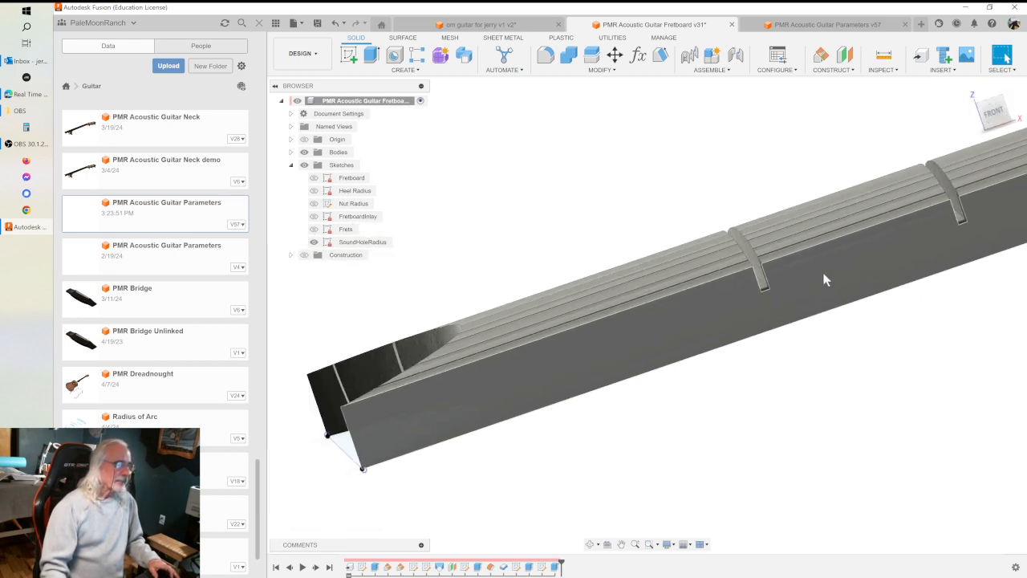
{"action": "middle_click_drag", "start_coordinate": [821, 280], "coordinate": [333, 465]}
{"action": "scroll", "coordinate": [667, 257], "scroll_direction": "down", "scroll_amount": 4}
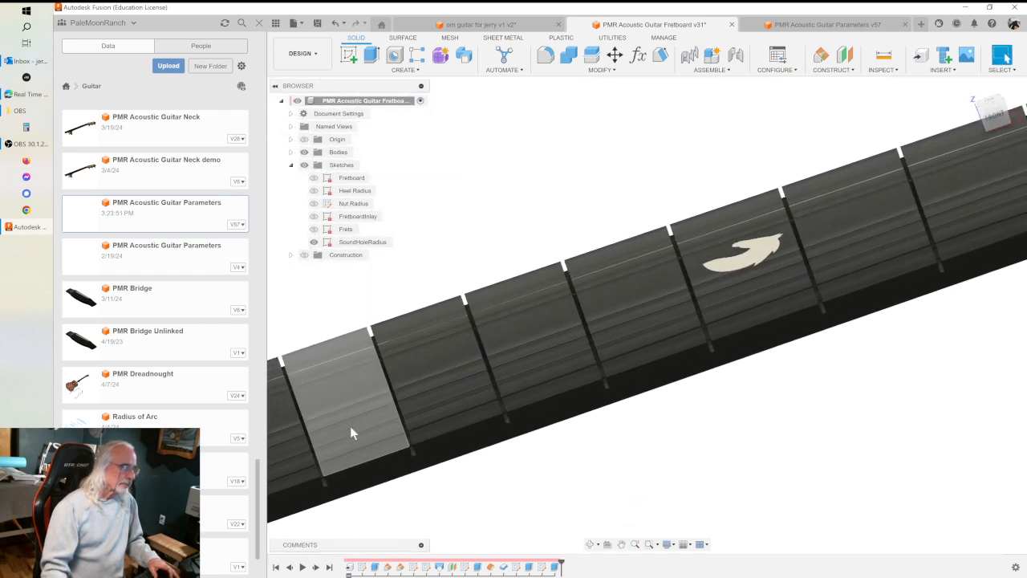
- In the Frets sketch, set the offset of the upper fretboard edge line to -0.001 in
{"action": "double_click", "coordinate": [336, 229]}
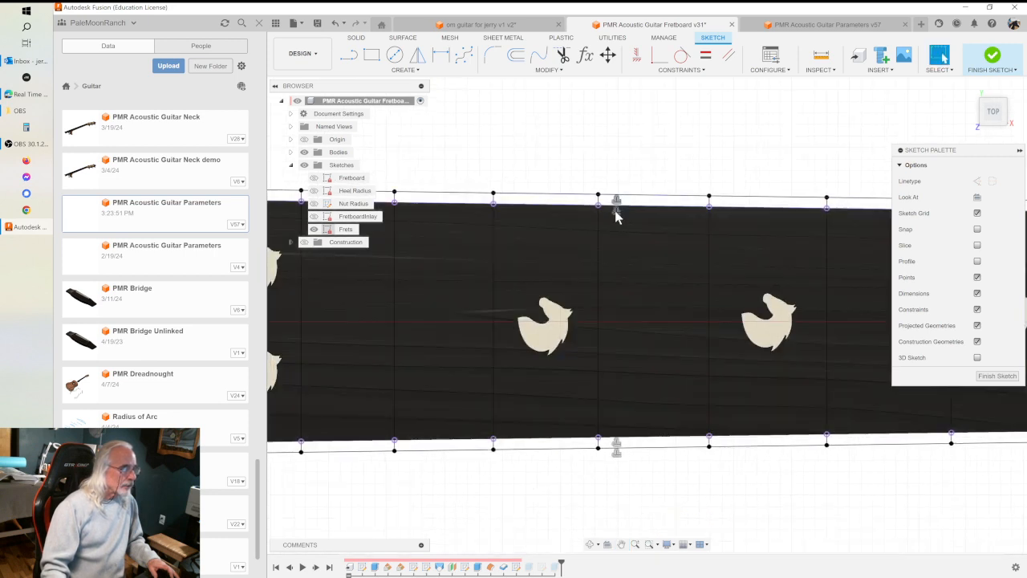
{"action": "double_click", "coordinate": [618, 210]}
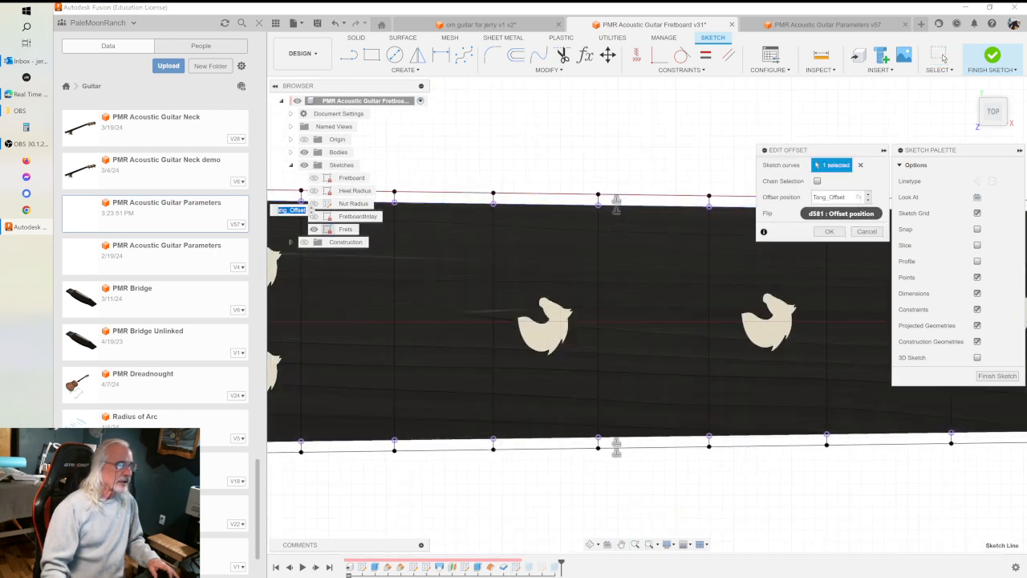
{"action": "left_click", "coordinate": [846, 197]}
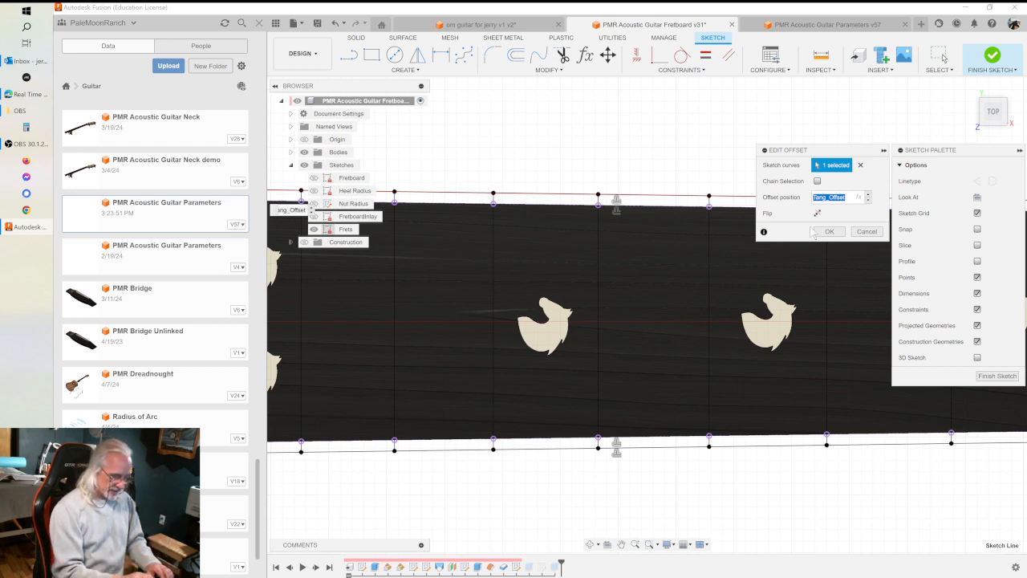
{"action": "type", "text": "-.001"}
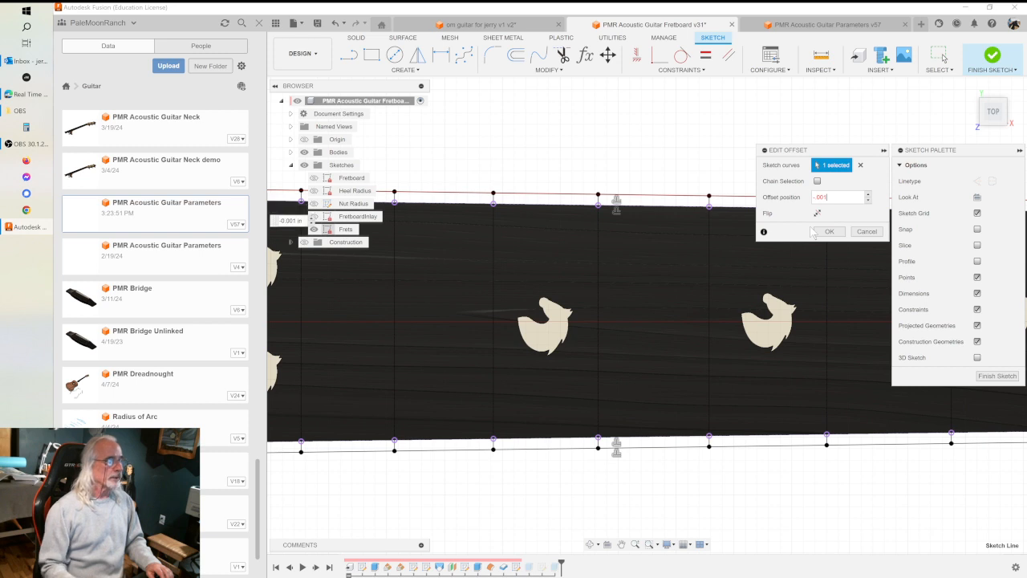
{"action": "left_click", "coordinate": [813, 231]}
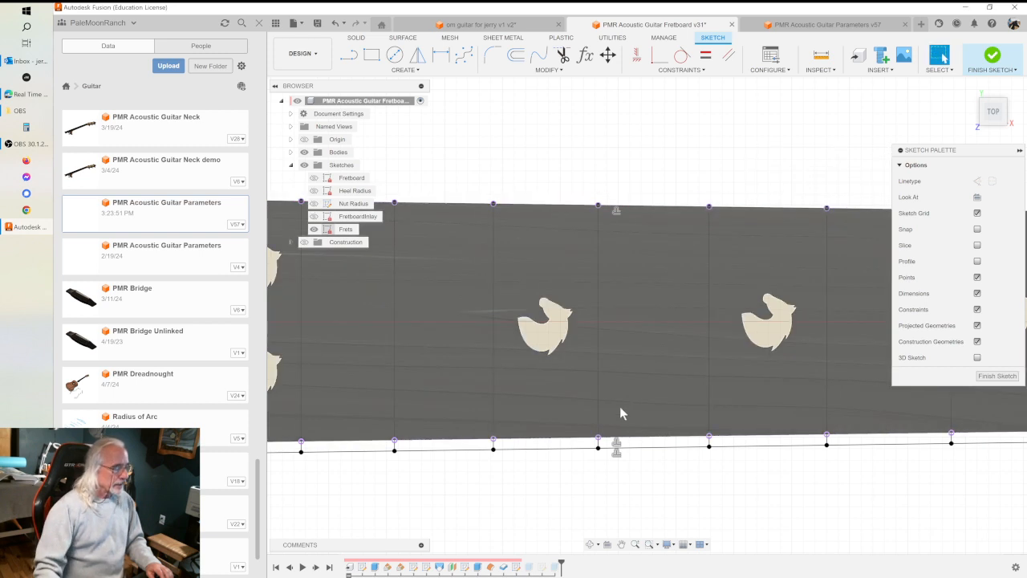
- Set the offset of the lower fretboard edge line to -0.001 in as well and finish the Frets sketch
{"action": "double_click", "coordinate": [617, 443]}
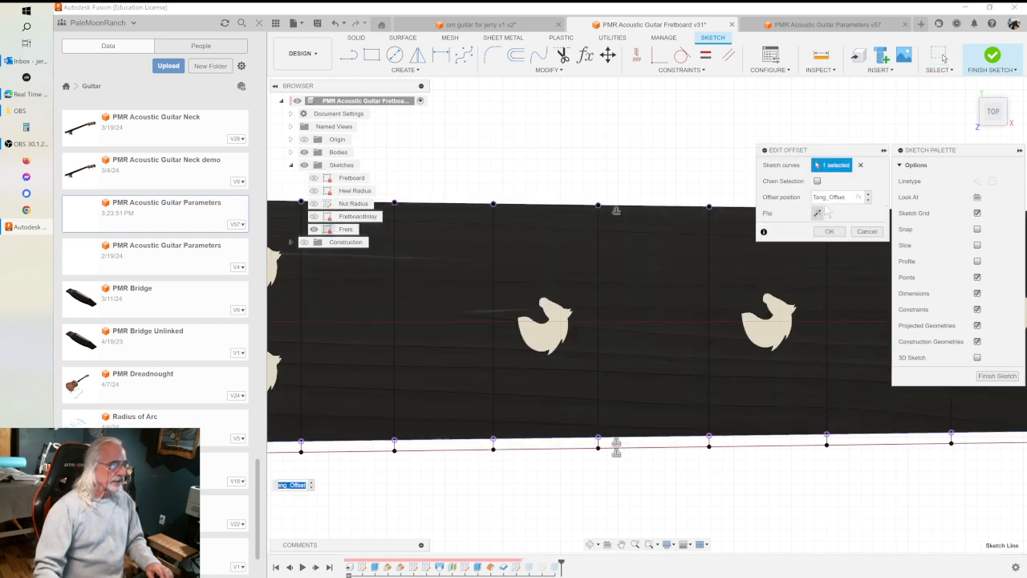
{"action": "left_click", "coordinate": [830, 197]}
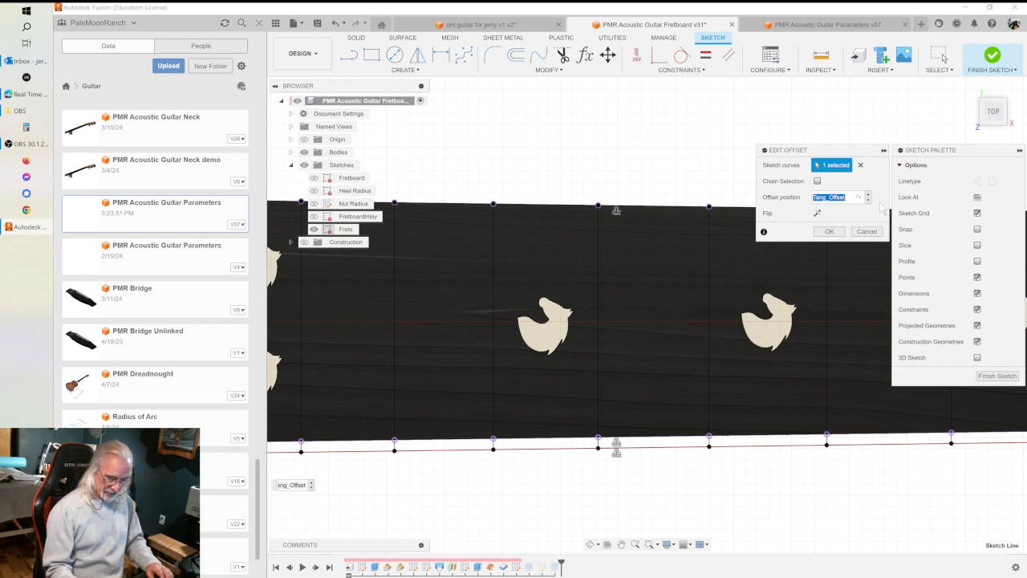
{"action": "type", "text": "-.001"}
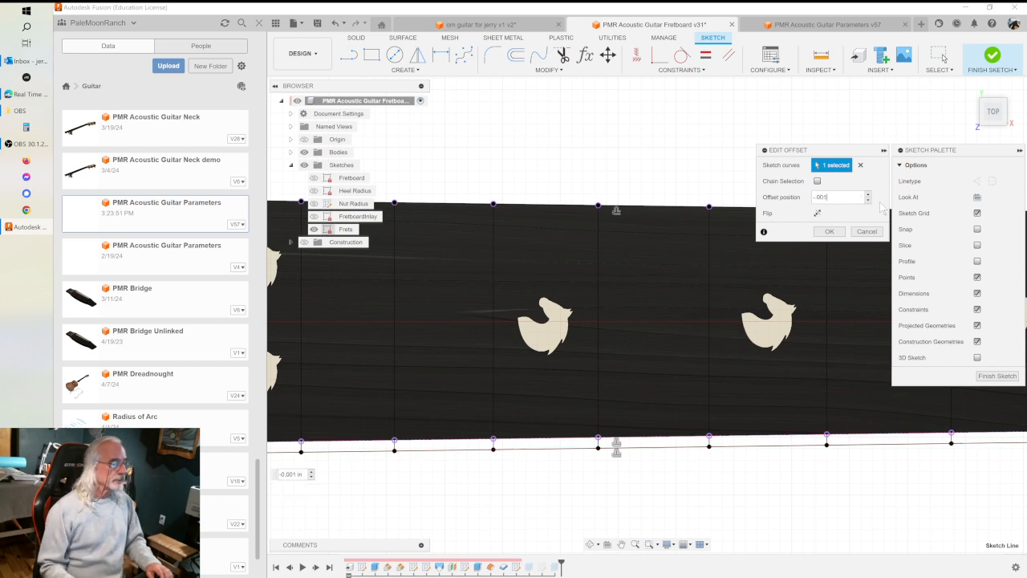
{"action": "key", "text": "Return"}
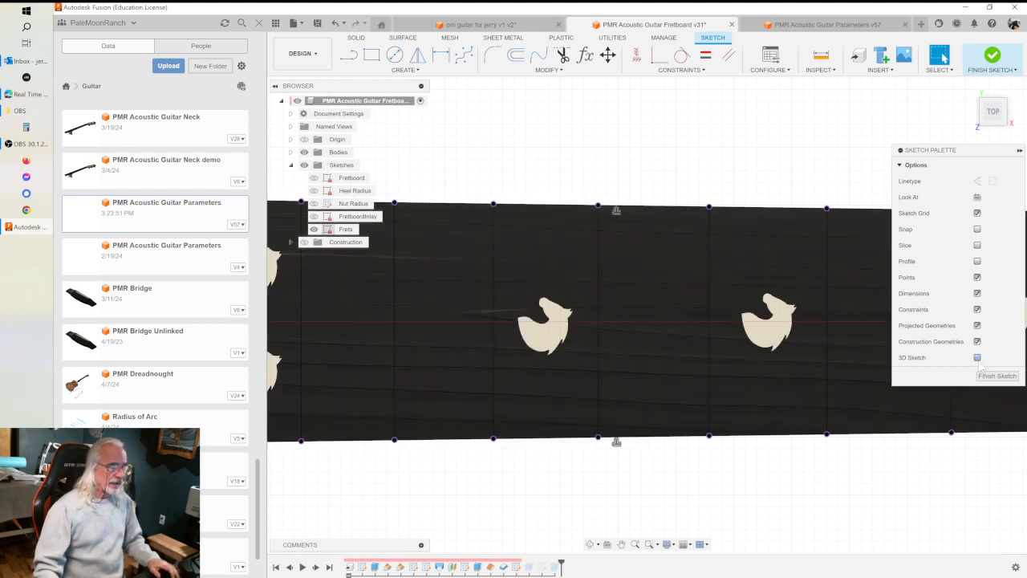
{"action": "left_click", "coordinate": [994, 378]}
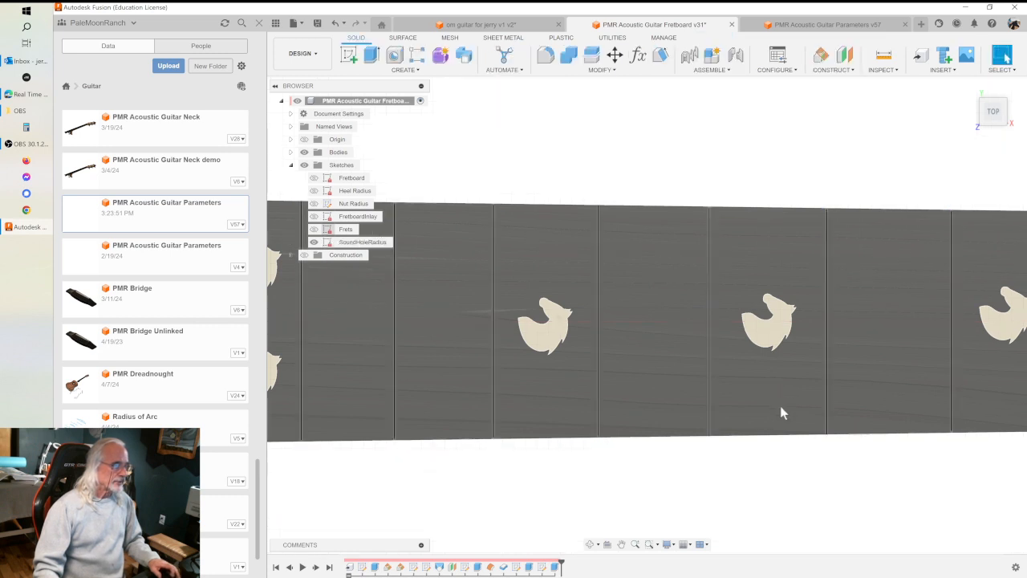
- Edit the fret slot cut, replacing the object it extends to with the fretboard's curved top face
{"action": "double_click", "coordinate": [529, 567]}
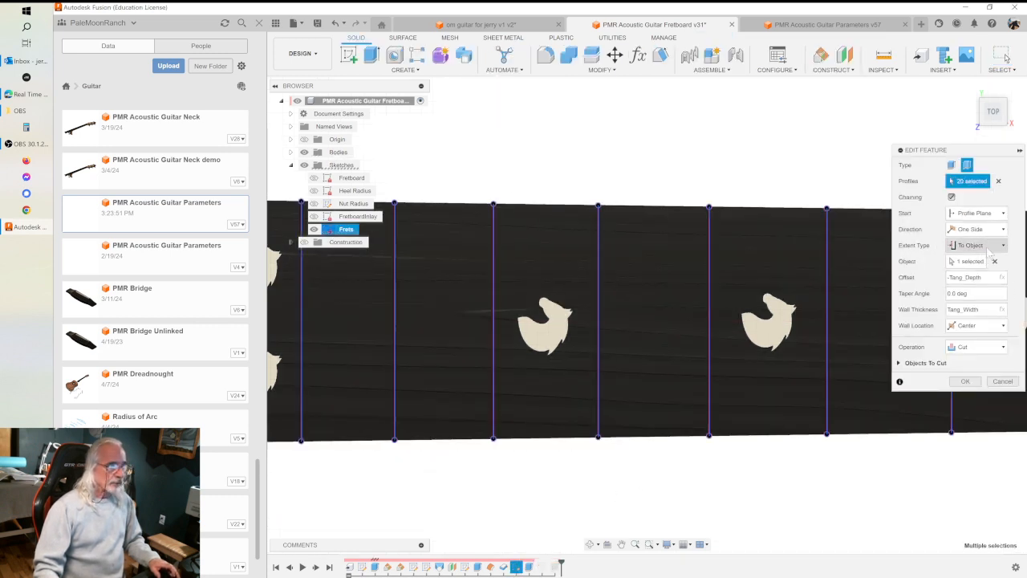
{"action": "left_click", "coordinate": [994, 261]}
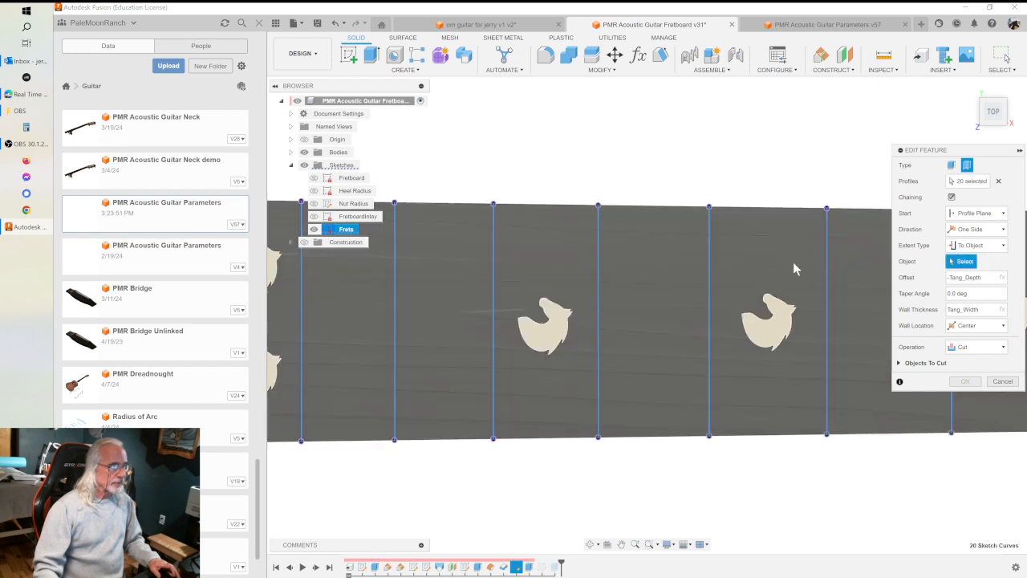
{"action": "left_click", "coordinate": [987, 393]}
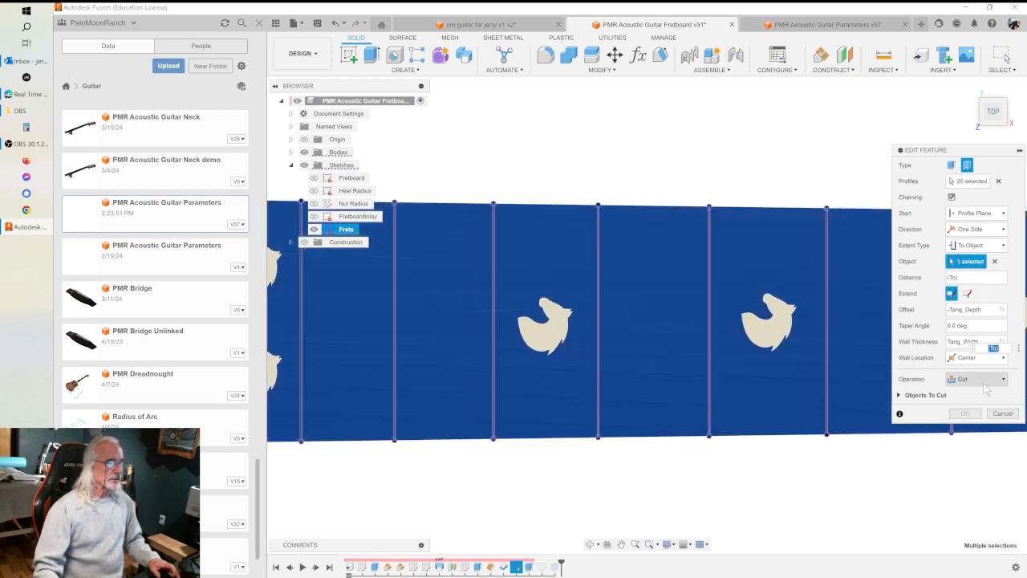
{"action": "middle_click_drag", "start_coordinate": [797, 383], "coordinate": [800, 307], "text": "shift"}
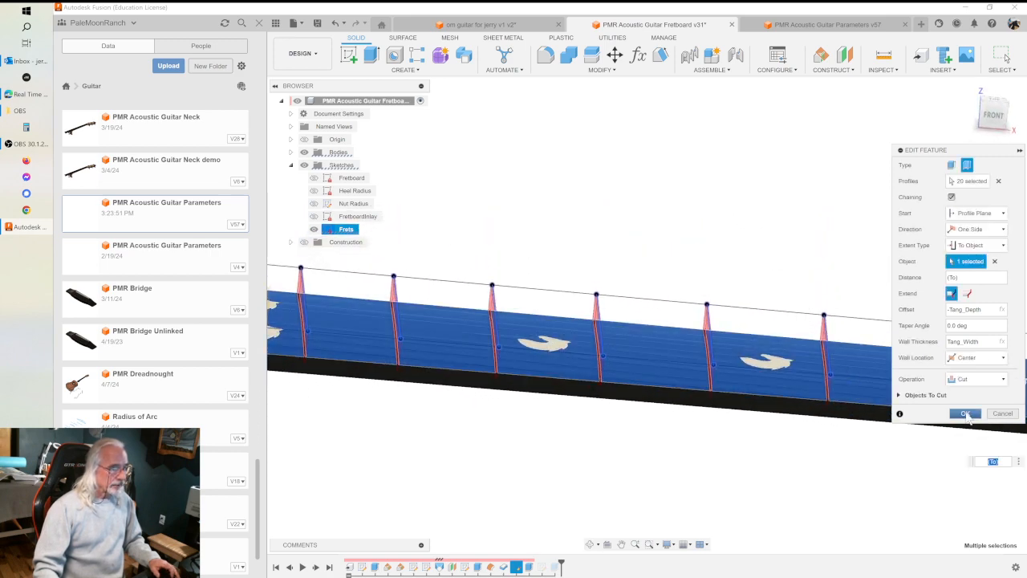
{"action": "key", "text": "Return"}
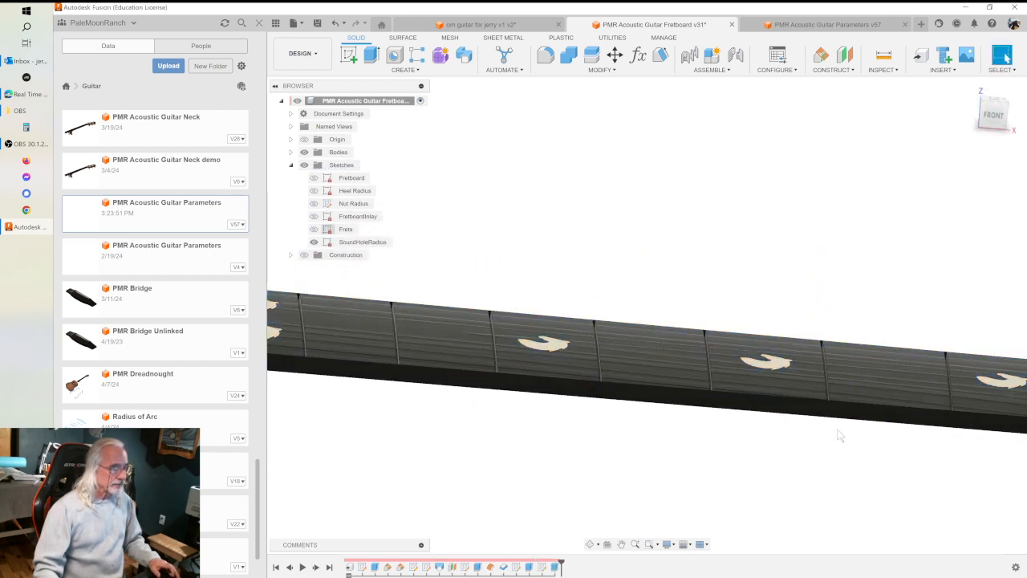
- Extrude the end wall of one fret slot as a -0.45 in cut through the fretboard's far edge
{"action": "scroll", "coordinate": [710, 411], "scroll_direction": "up", "scroll_amount": 5}
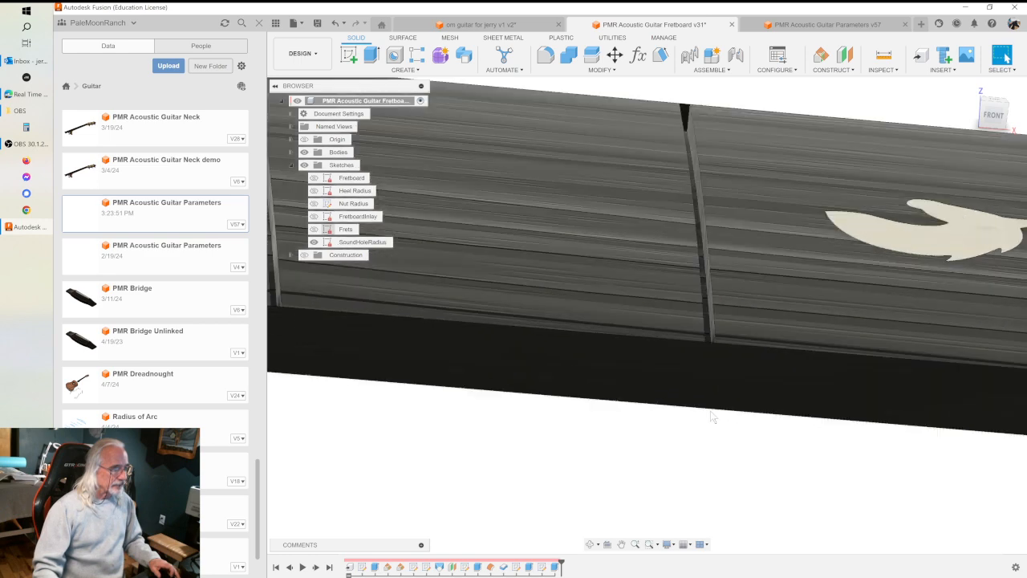
{"action": "mouse_move", "coordinate": [688, 343]}
{"action": "middle_mouse_down", "text": "shift"}
{"action": "mouse_move", "coordinate": [702, 436]}
{"action": "mouse_move", "coordinate": [707, 391]}
{"action": "mouse_move", "coordinate": [706, 415]}
{"action": "mouse_move", "coordinate": [686, 347]}
{"action": "middle_mouse_up", "text": "shift"}
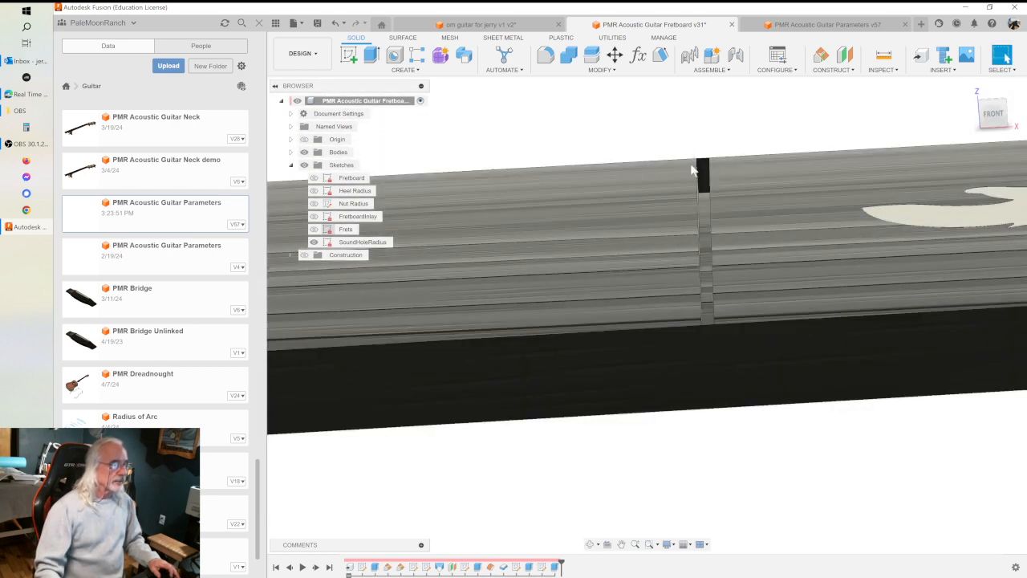
{"action": "left_click", "coordinate": [704, 184]}
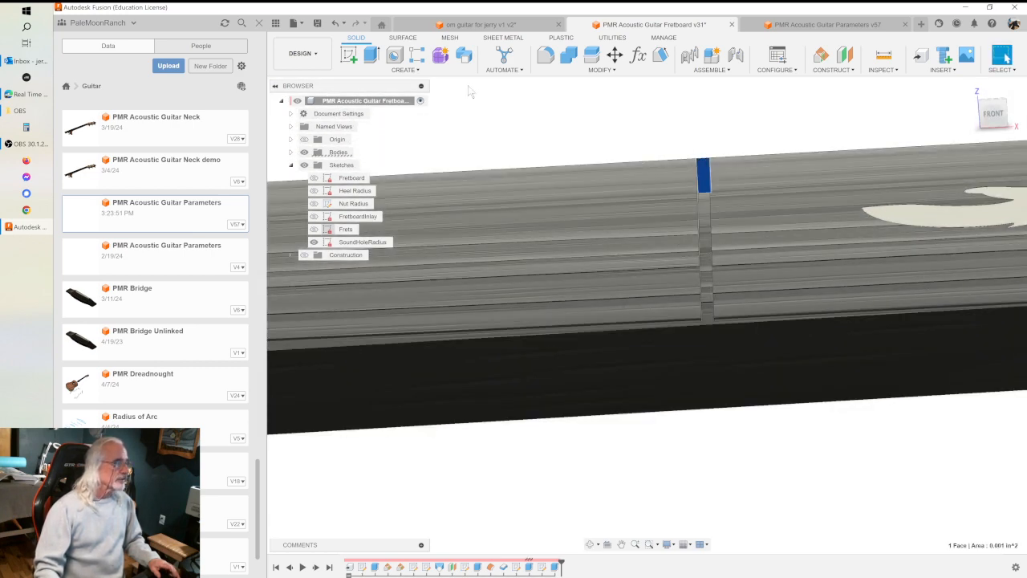
{"action": "left_click", "coordinate": [371, 55]}
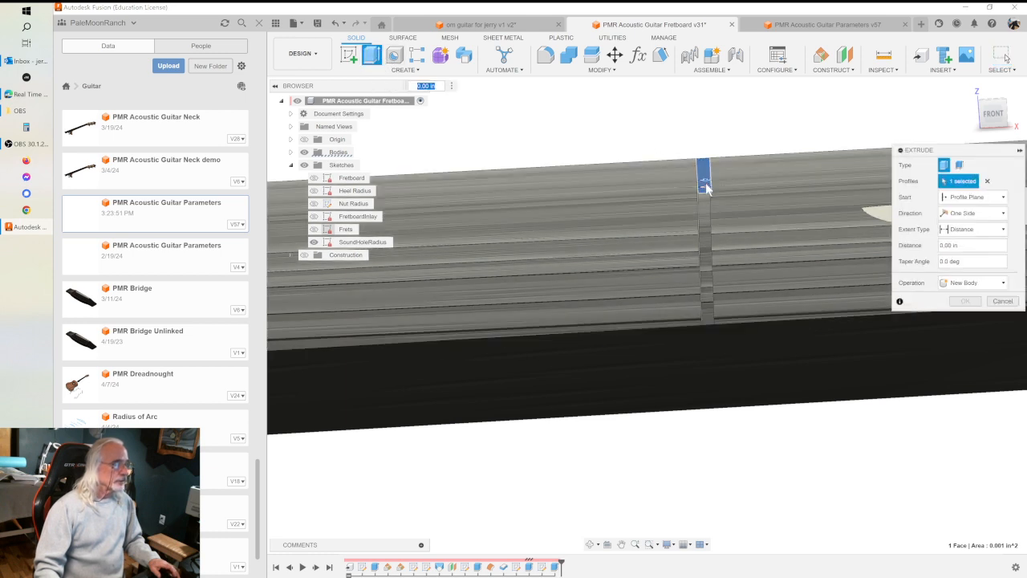
{"action": "left_click_drag", "start_coordinate": [705, 184], "coordinate": [703, 137]}
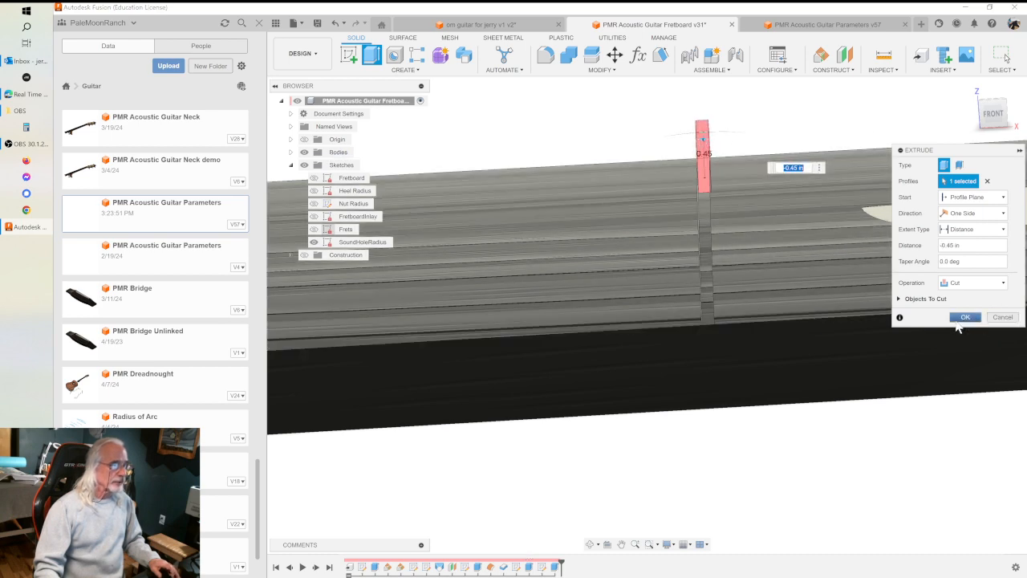
{"action": "left_click", "coordinate": [965, 319]}
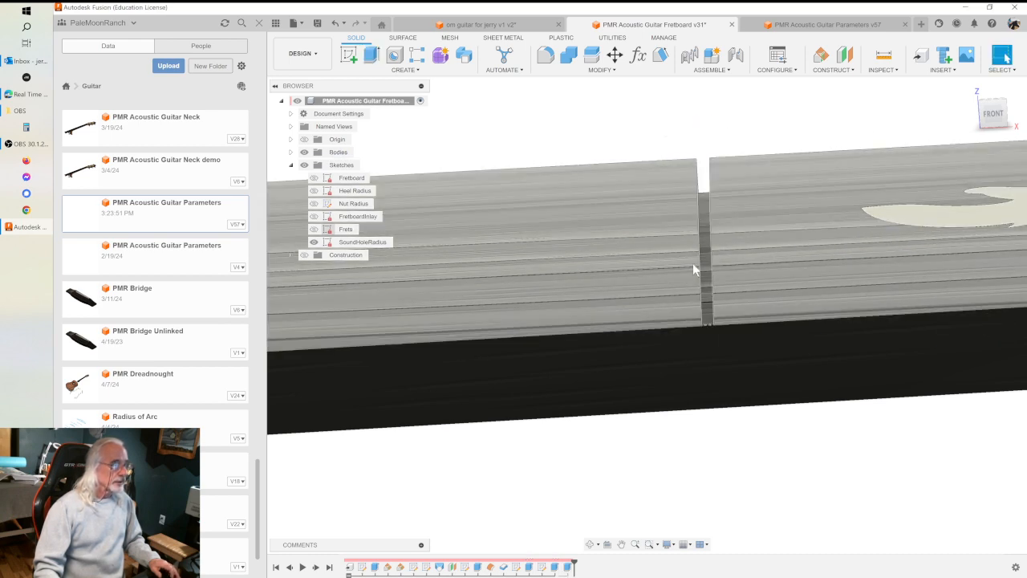
- Extrude the end wall at the opposite end of the same fret slot as a -0.07 in cut through the edge
{"action": "middle_click_drag", "start_coordinate": [692, 262], "coordinate": [712, 255], "text": "shift"}
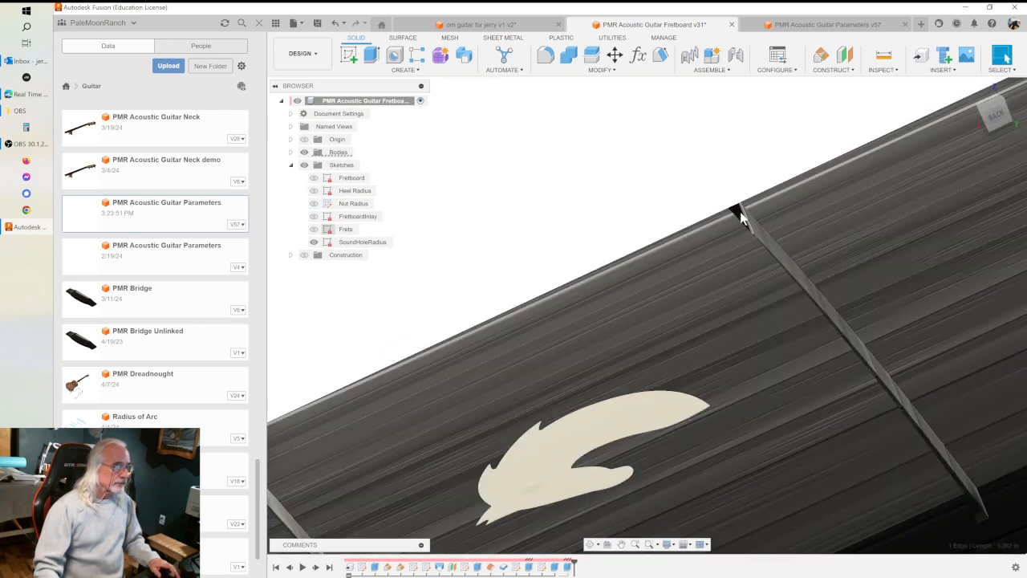
{"action": "left_click", "coordinate": [738, 211]}
{"action": "key", "text": "e"}
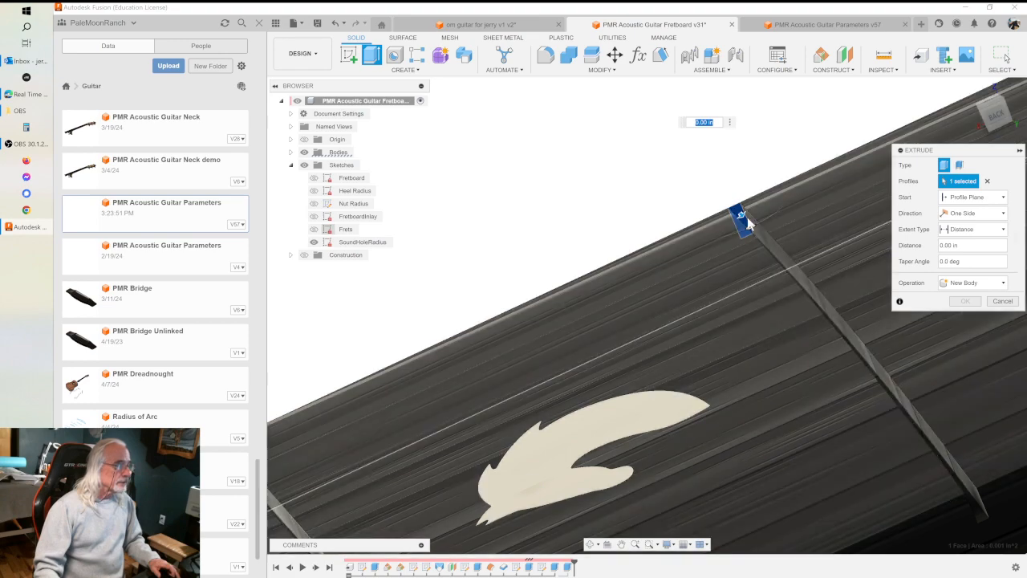
{"action": "left_click_drag", "start_coordinate": [739, 215], "coordinate": [729, 200]}
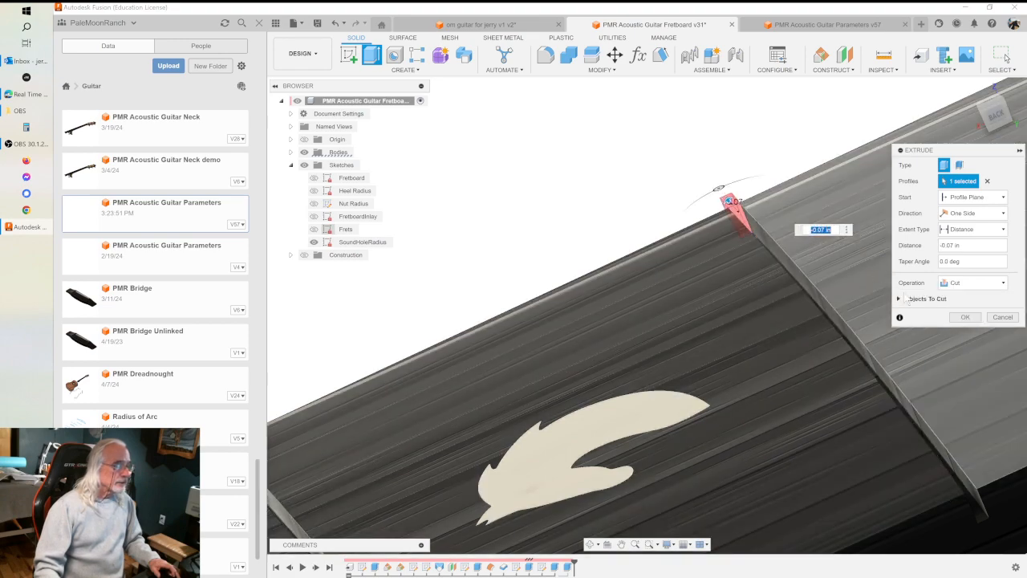
{"action": "left_click", "coordinate": [965, 317]}
{"action": "mouse_move", "coordinate": [825, 272]}
{"action": "middle_mouse_down", "text": "shift"}
{"action": "mouse_move", "coordinate": [812, 273]}
{"action": "mouse_move", "coordinate": [810, 261]}
{"action": "mouse_move", "coordinate": [818, 266]}
{"action": "middle_mouse_up", "text": "shift"}
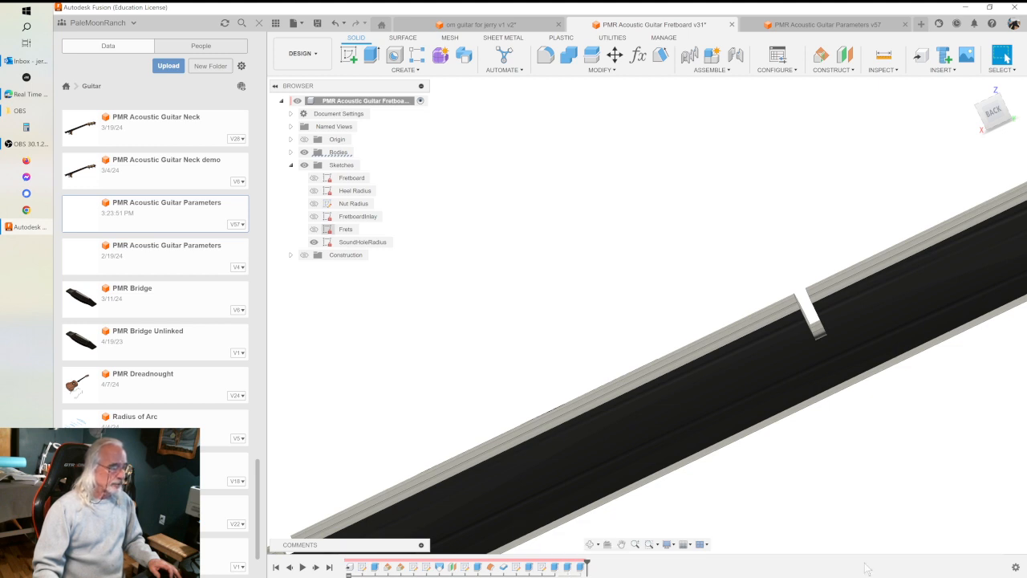
- Group the two slot-end extrude cuts together in the timeline
{"action": "left_click", "coordinate": [568, 568]}
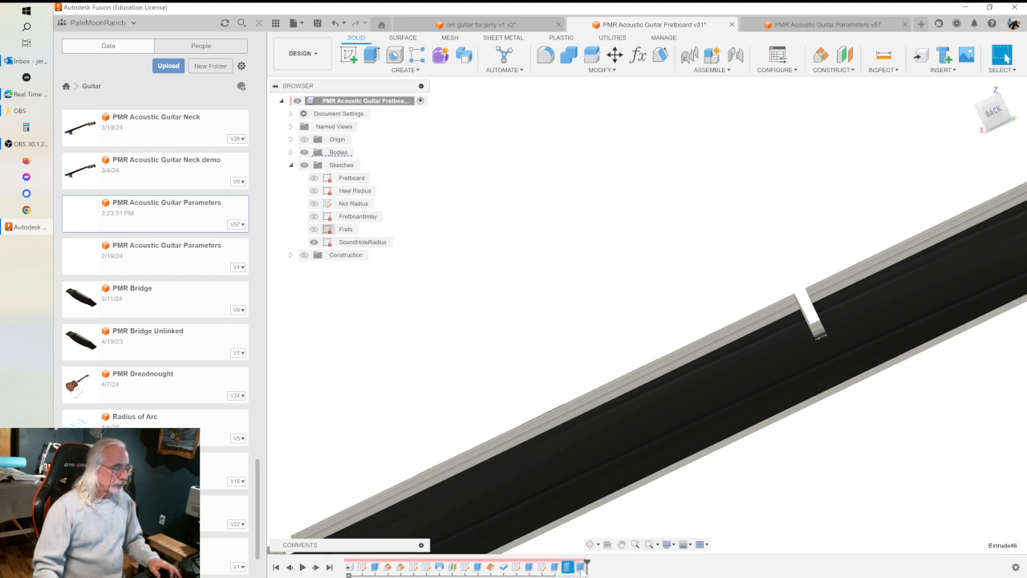
{"action": "left_click", "coordinate": [580, 568]}
{"action": "left_click", "coordinate": [569, 568], "text": "ctrl"}
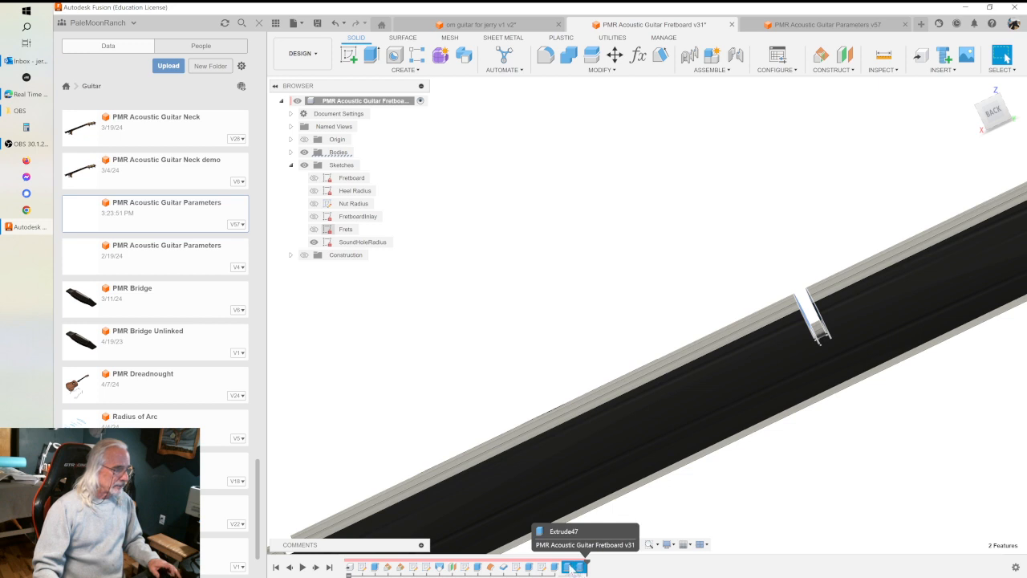
{"action": "right_click", "coordinate": [577, 567]}
{"action": "left_click", "coordinate": [602, 511]}
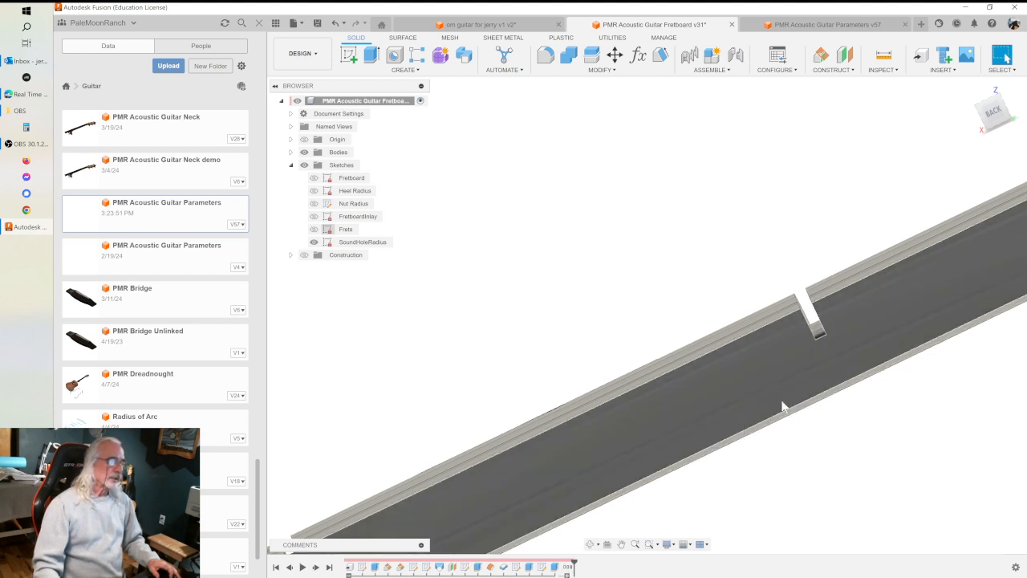
{"action": "key", "text": "alt+Tab"}
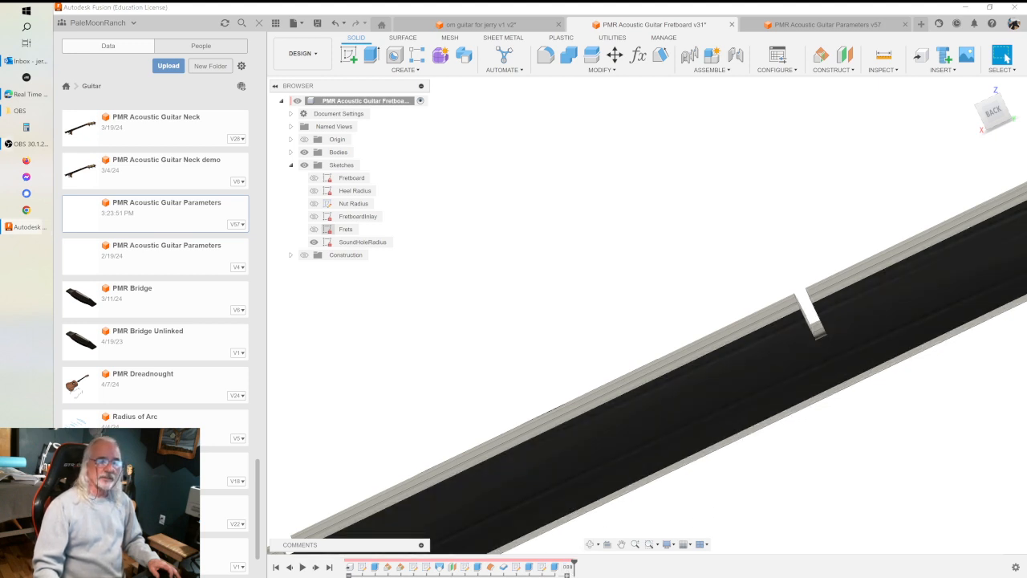